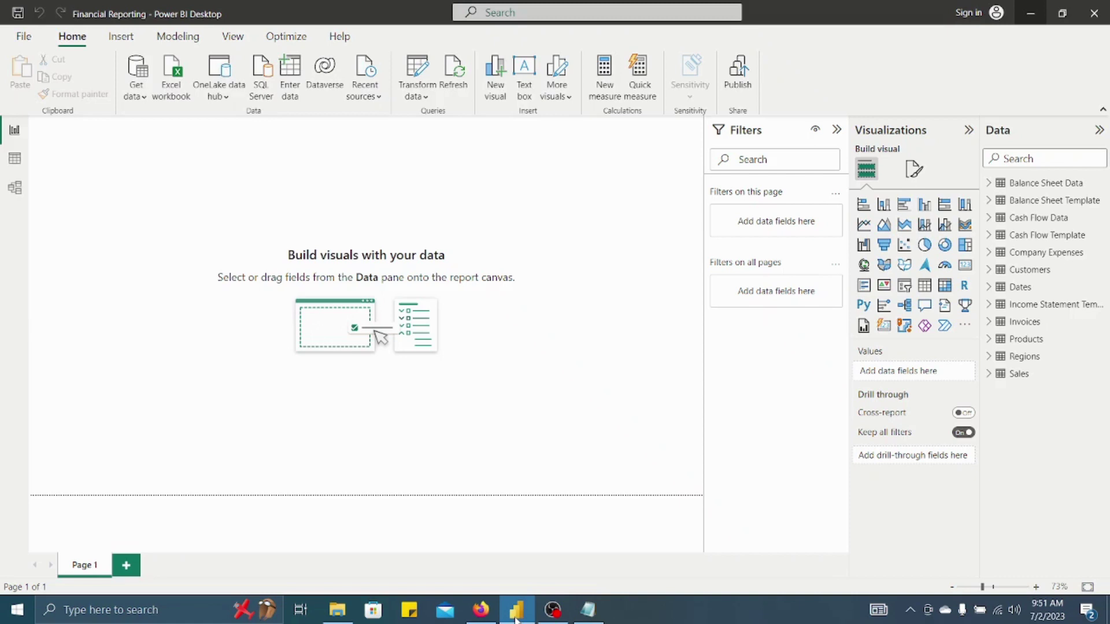
Bring the fnDateTable code forward in Notepad and highlight StartDate, EndDate and the column-adding steps
click(581, 616)
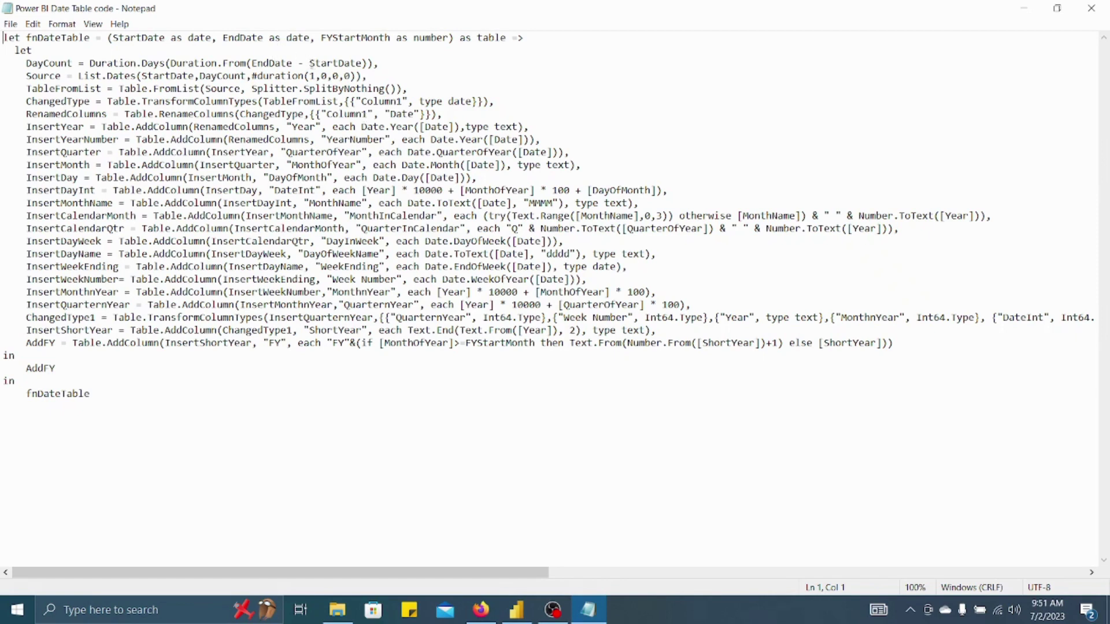
drag(311, 63, 364, 64)
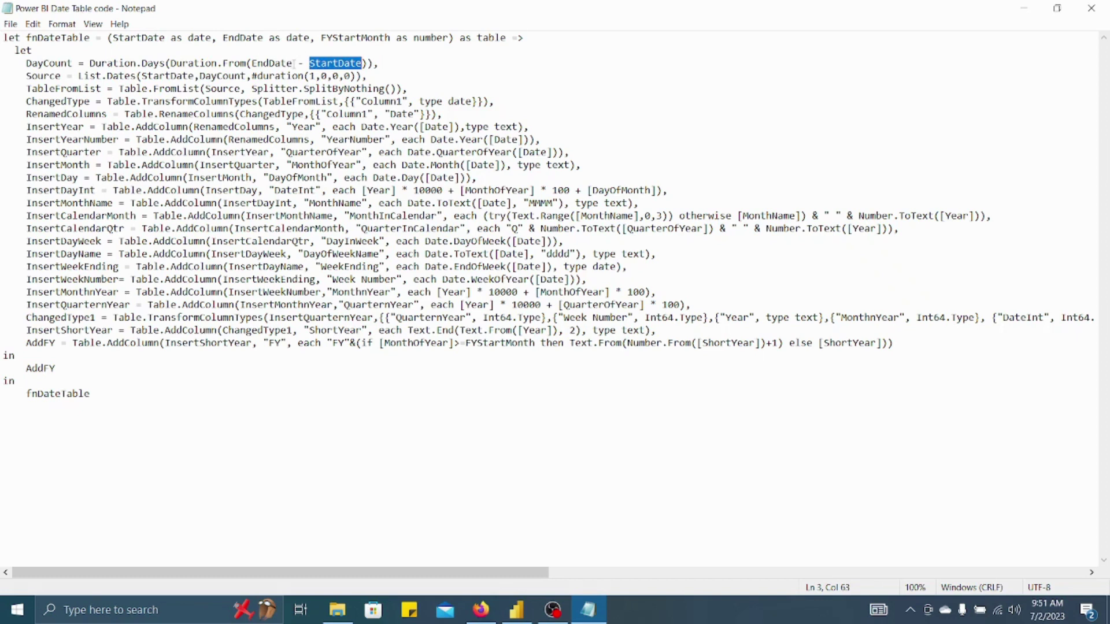
drag(293, 64, 252, 63)
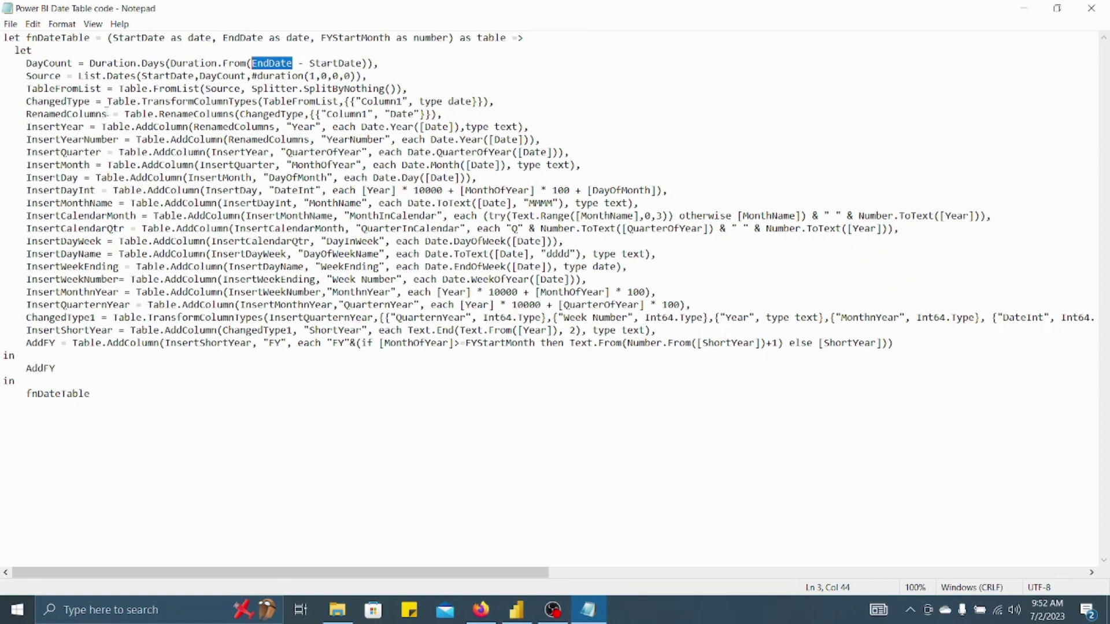
drag(85, 127, 91, 165)
click(89, 153)
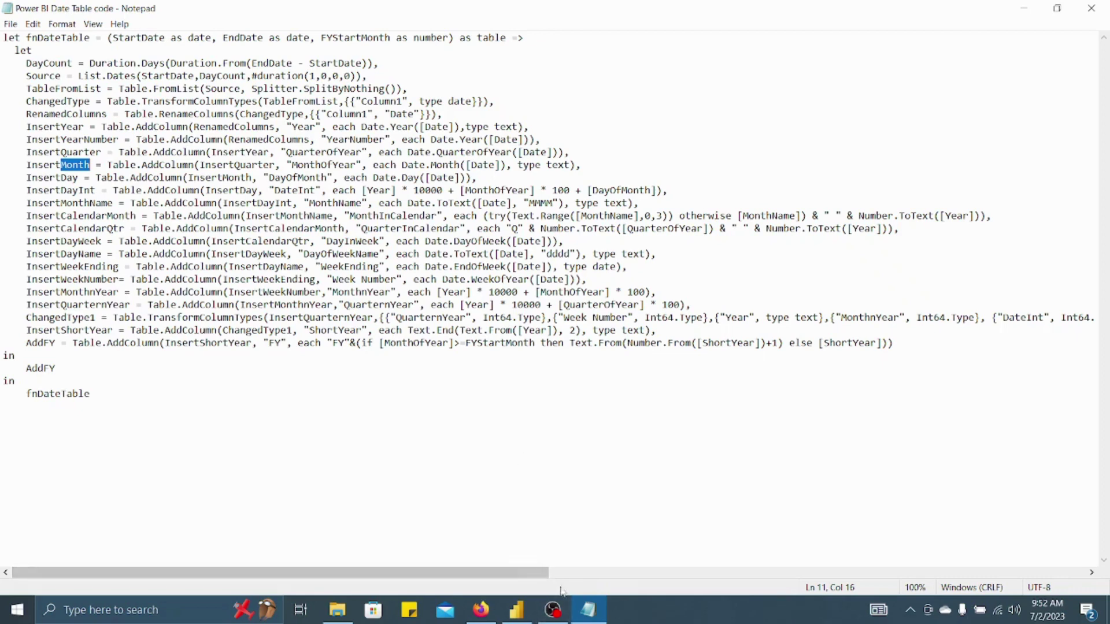
Create a new blank query in Power BI and open it in the Advanced Editor
click(518, 612)
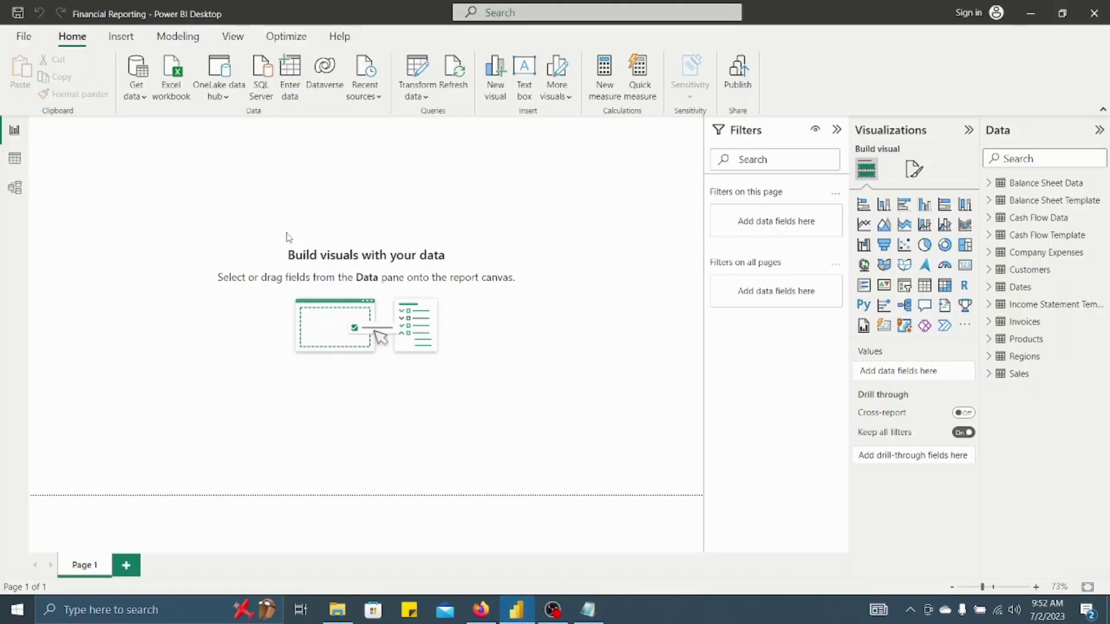
click(133, 92)
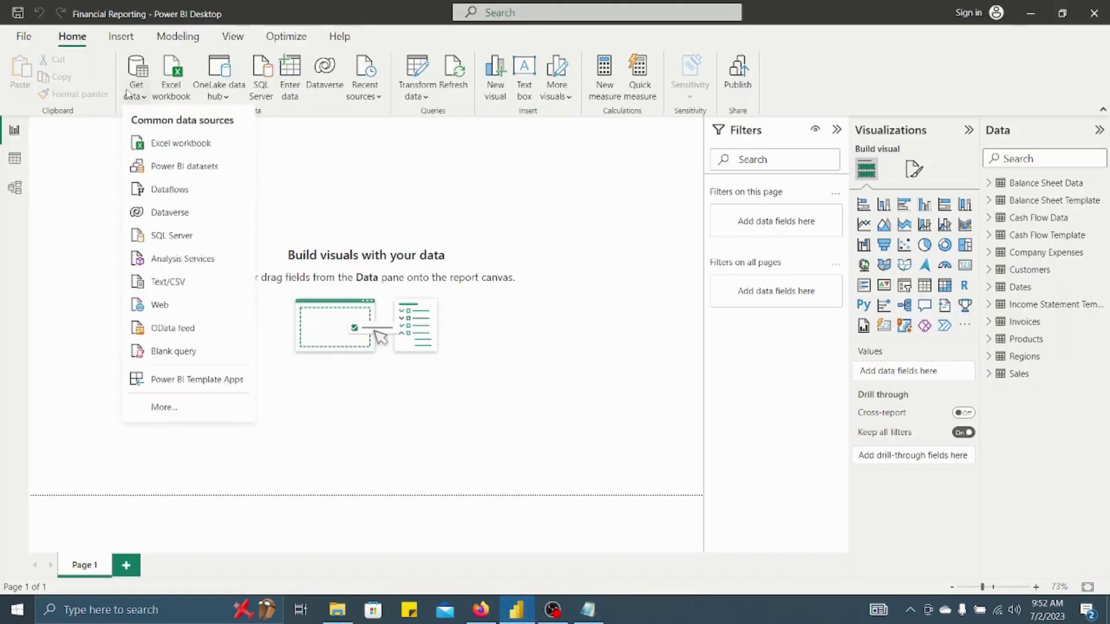
click(172, 355)
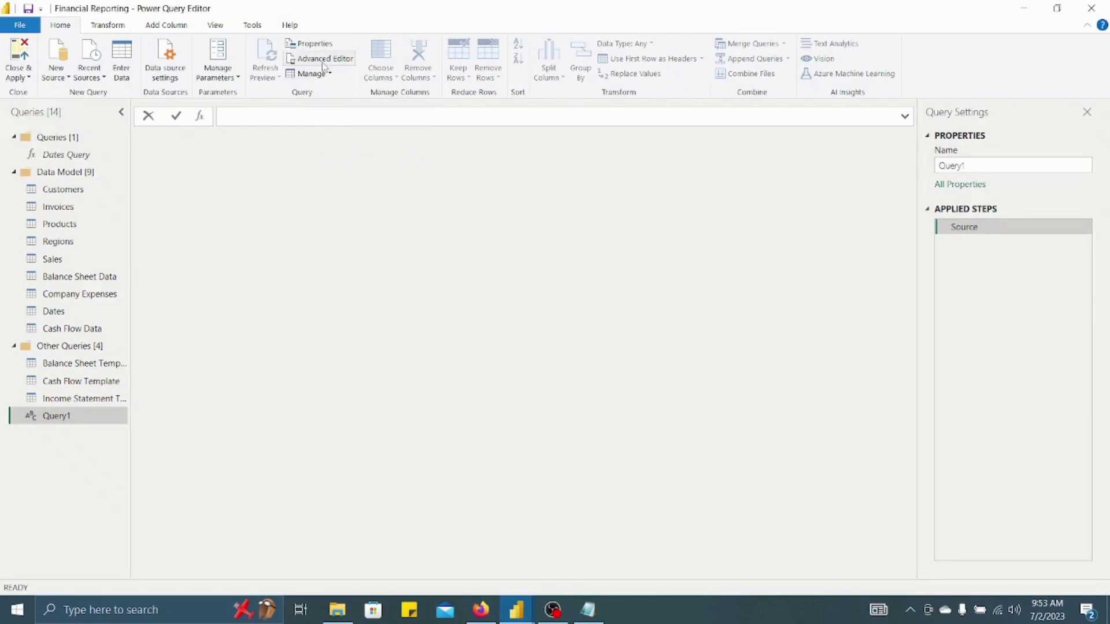
click(324, 60)
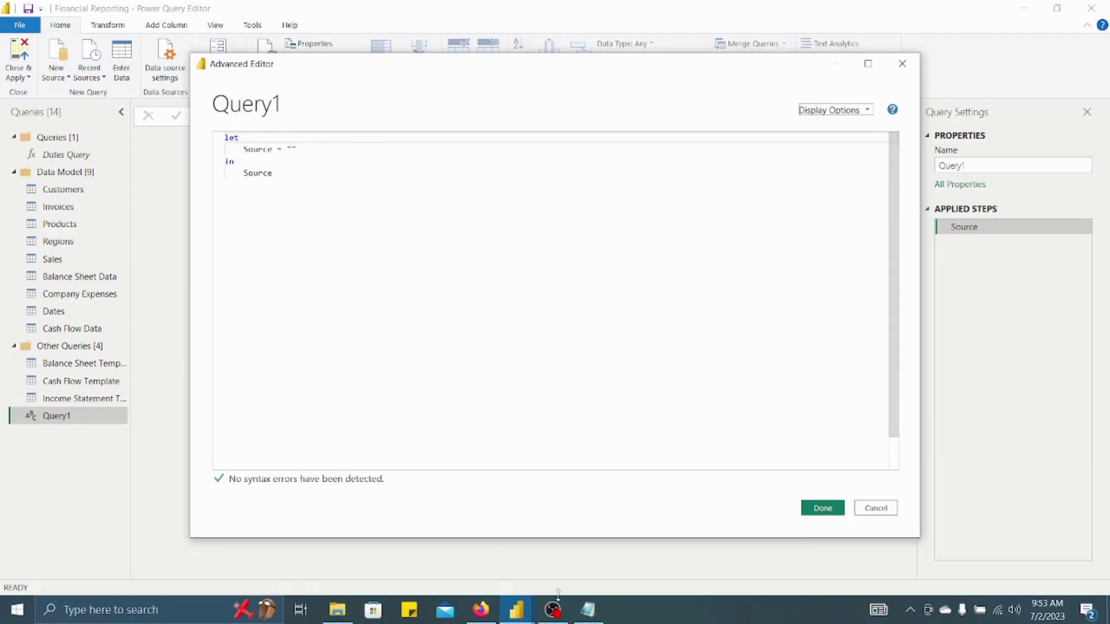
Select the entire fnDateTable code in Notepad for copying
click(588, 610)
click(539, 377)
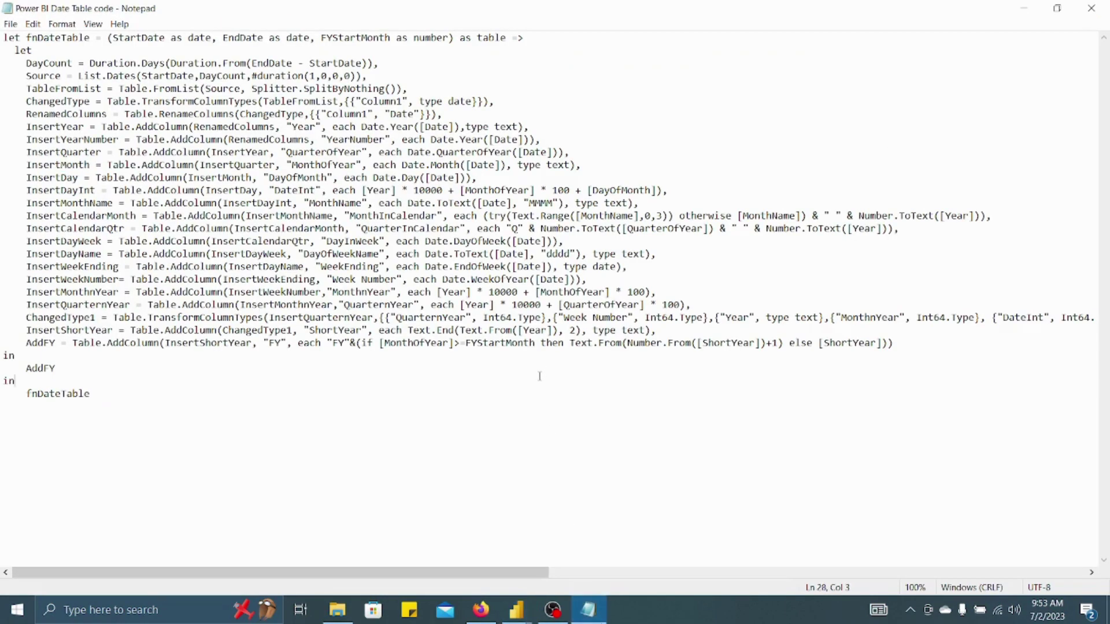
key(ctrl+a)
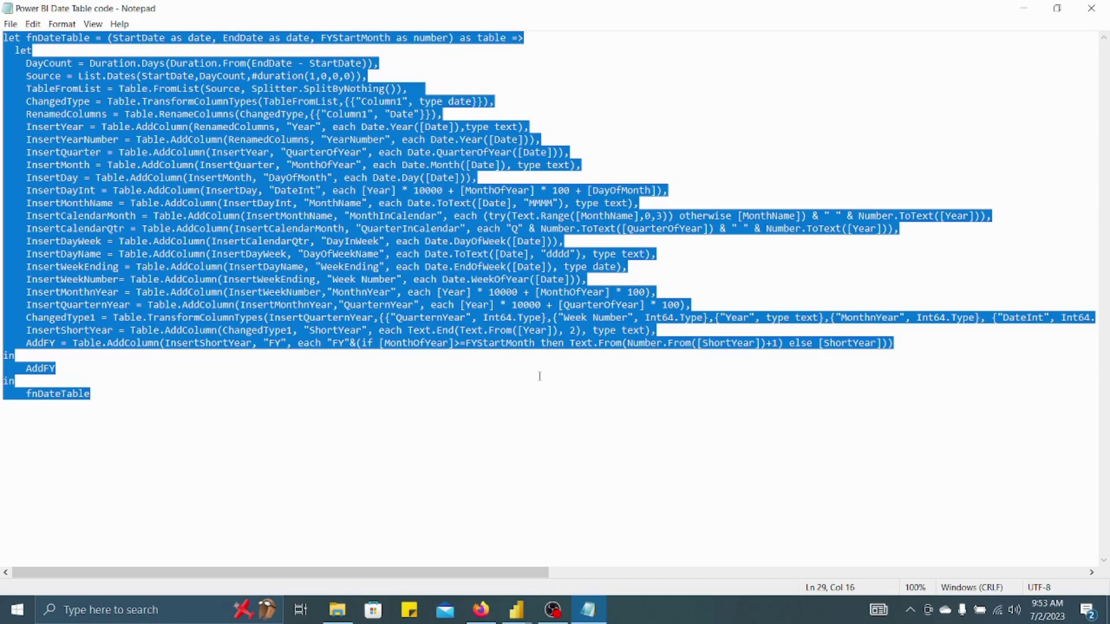
click(515, 610)
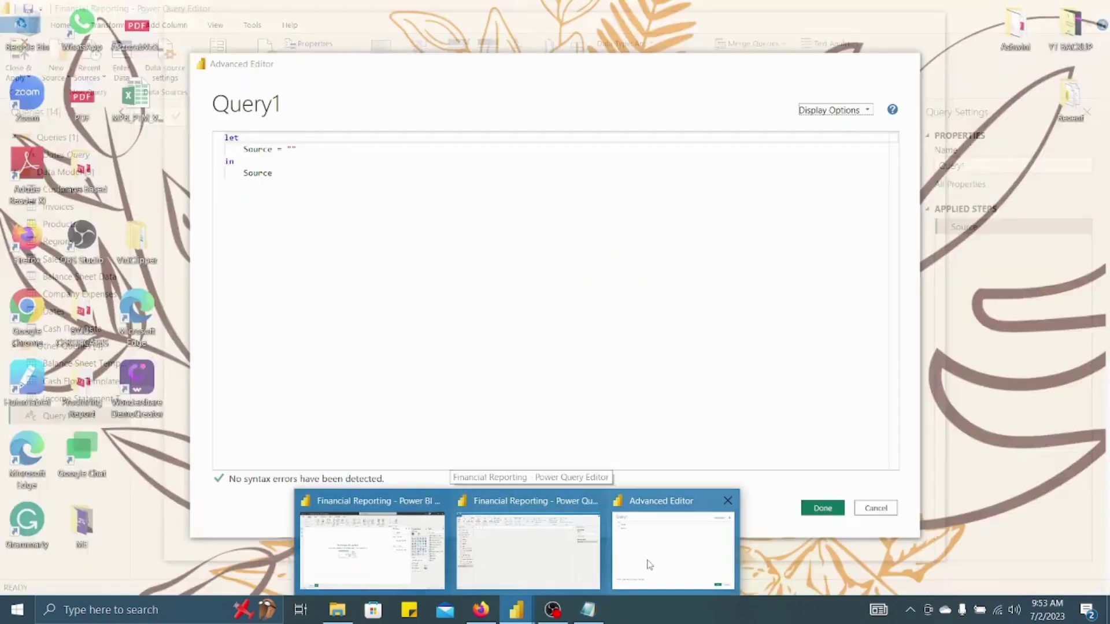
Replace Query1's stub code in the Advanced Editor with the pasted fnDateTable code
click(650, 565)
click(466, 345)
key(ctrl+a)
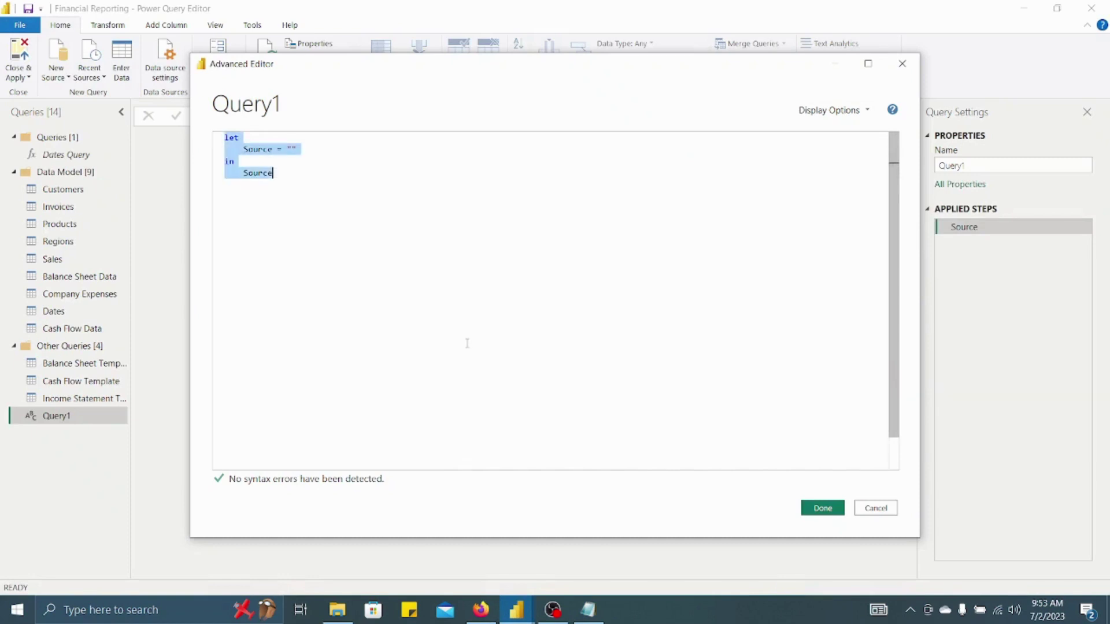
key(ctrl+v)
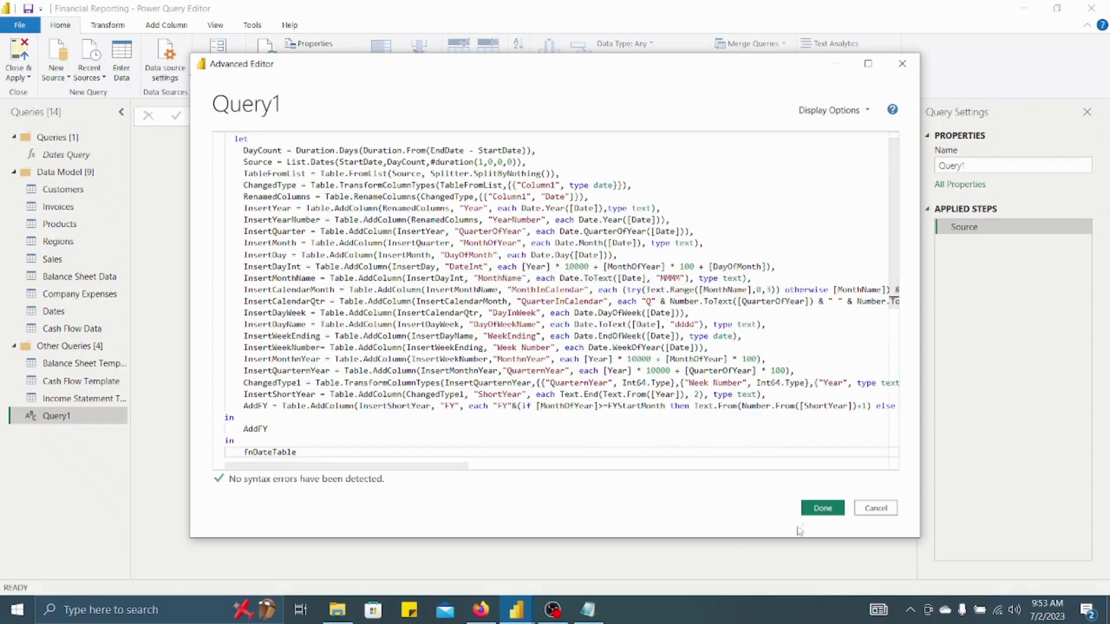
Confirm the code and enter StartDate 1/1/2014, EndDate 1/1/2024 and FYStartMonth 7
click(816, 507)
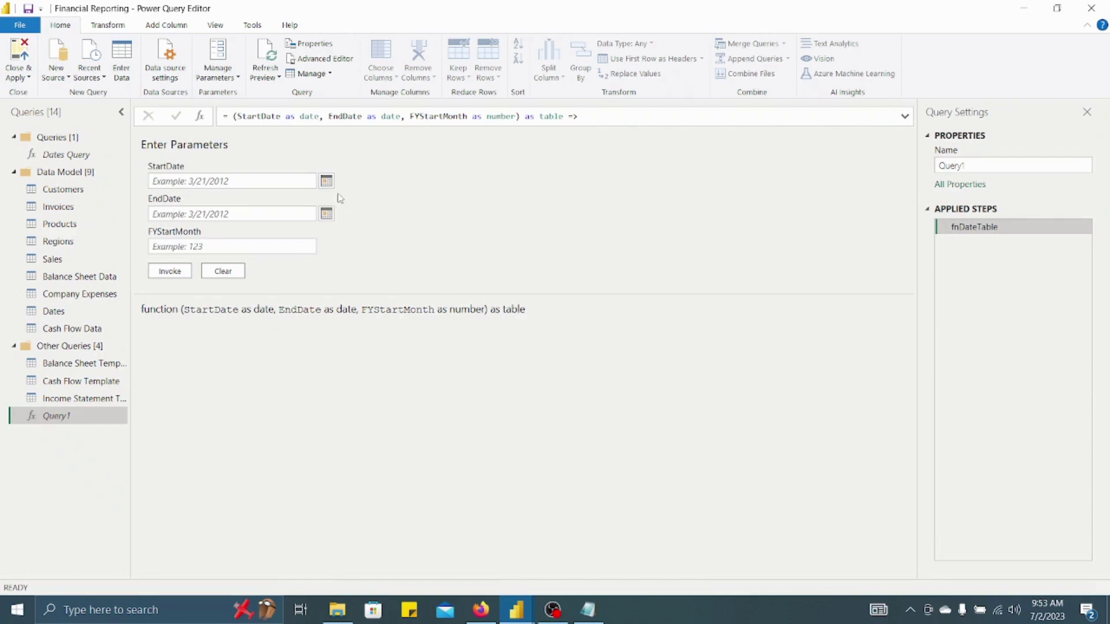
click(267, 180)
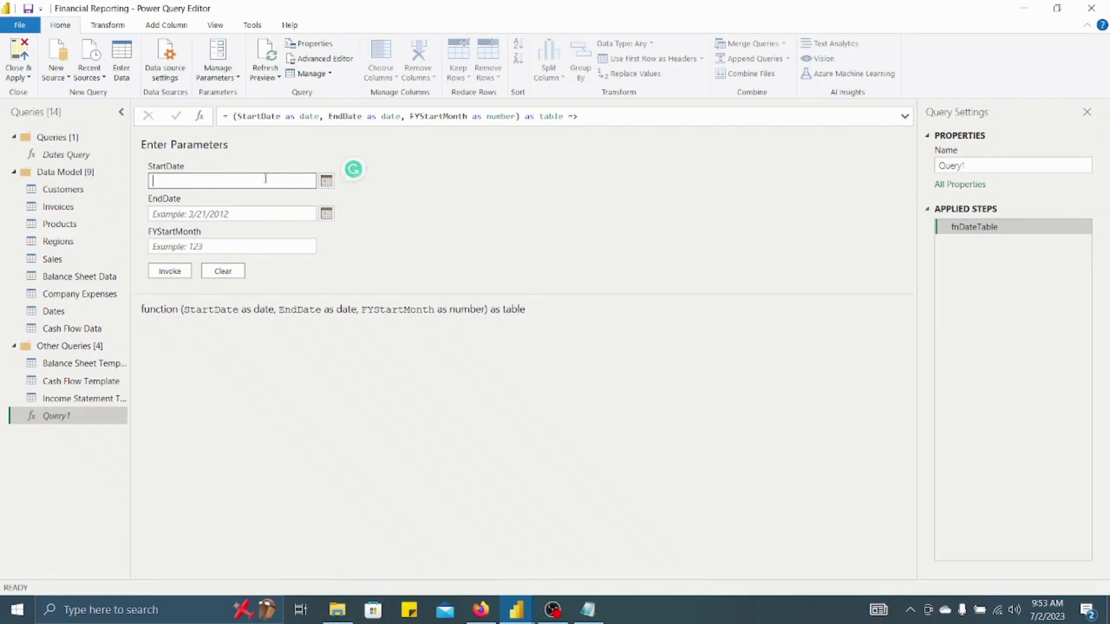
text(1)
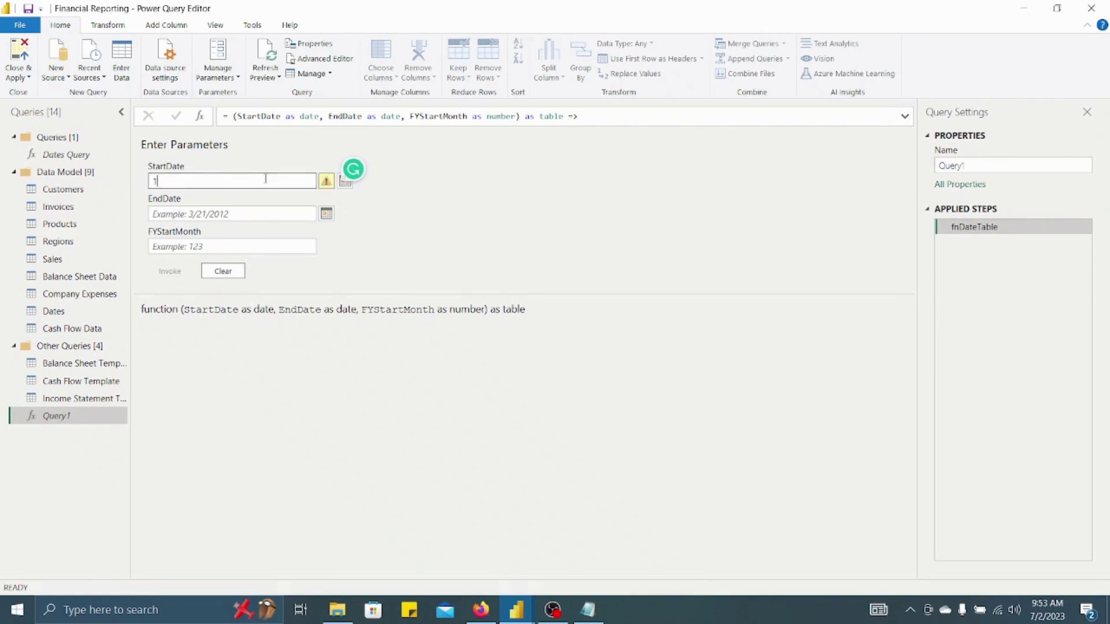
text(/1/2014)
click(244, 215)
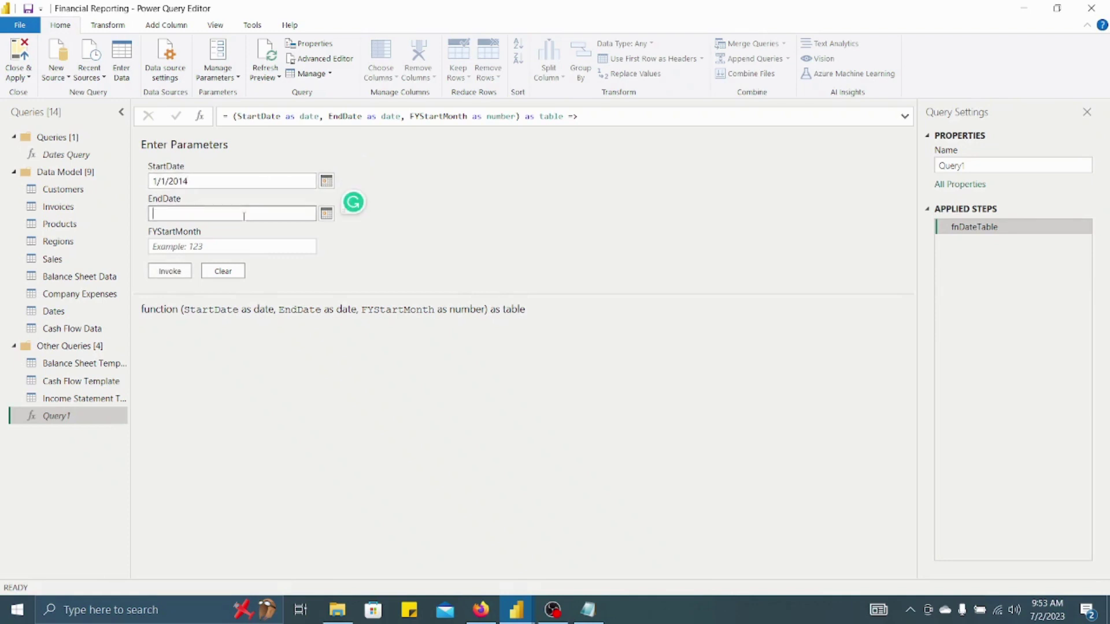
text(1/1/)
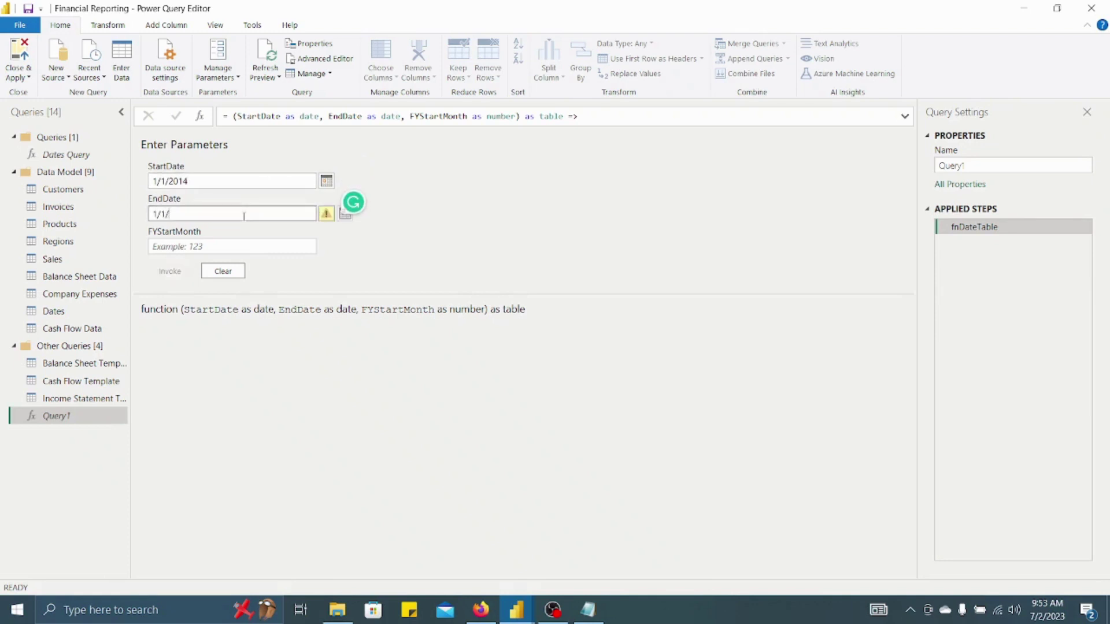
text(2024)
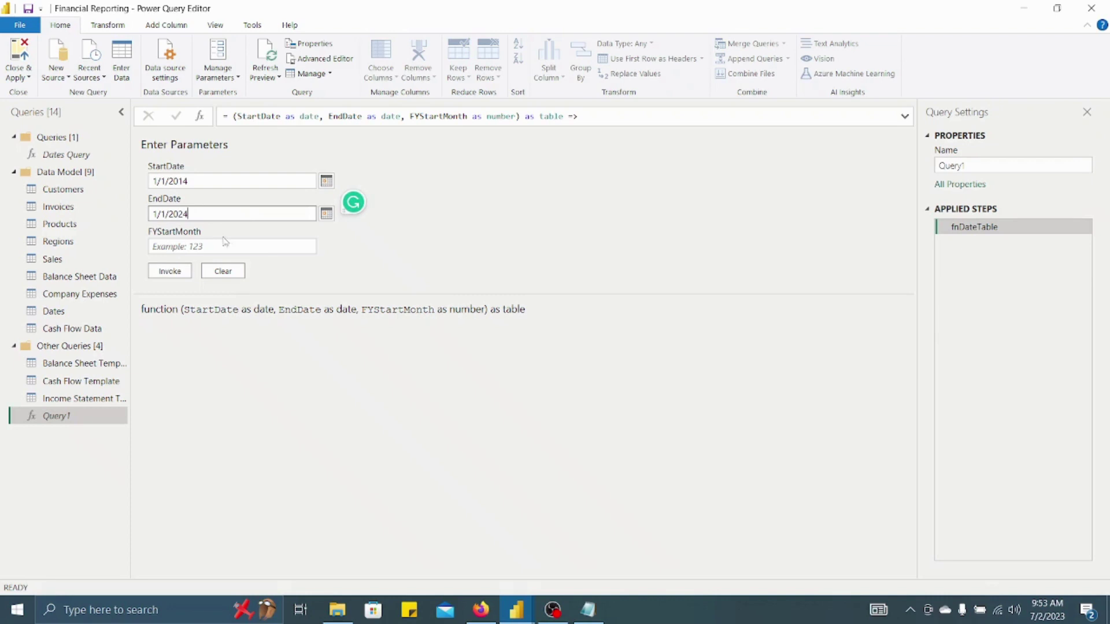
click(208, 249)
text(7)
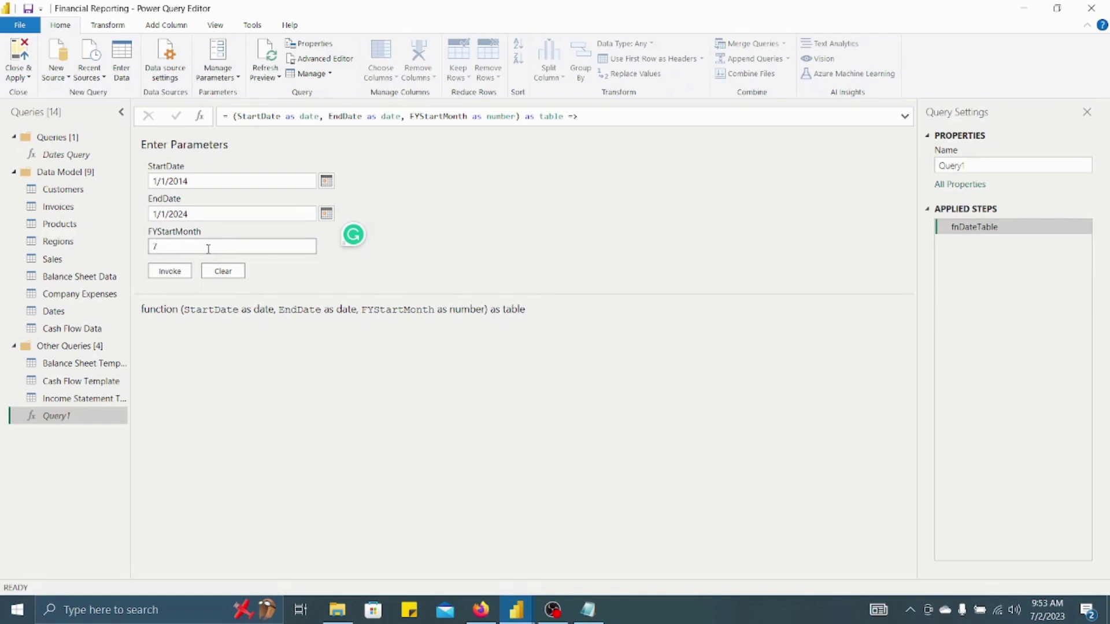
click(225, 183)
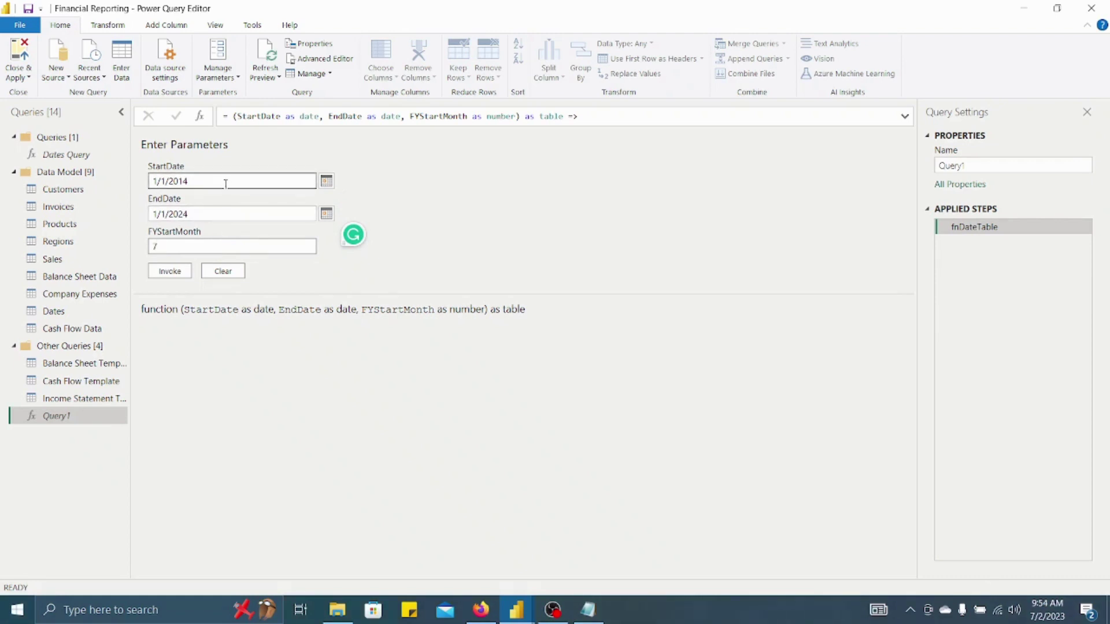
click(181, 276)
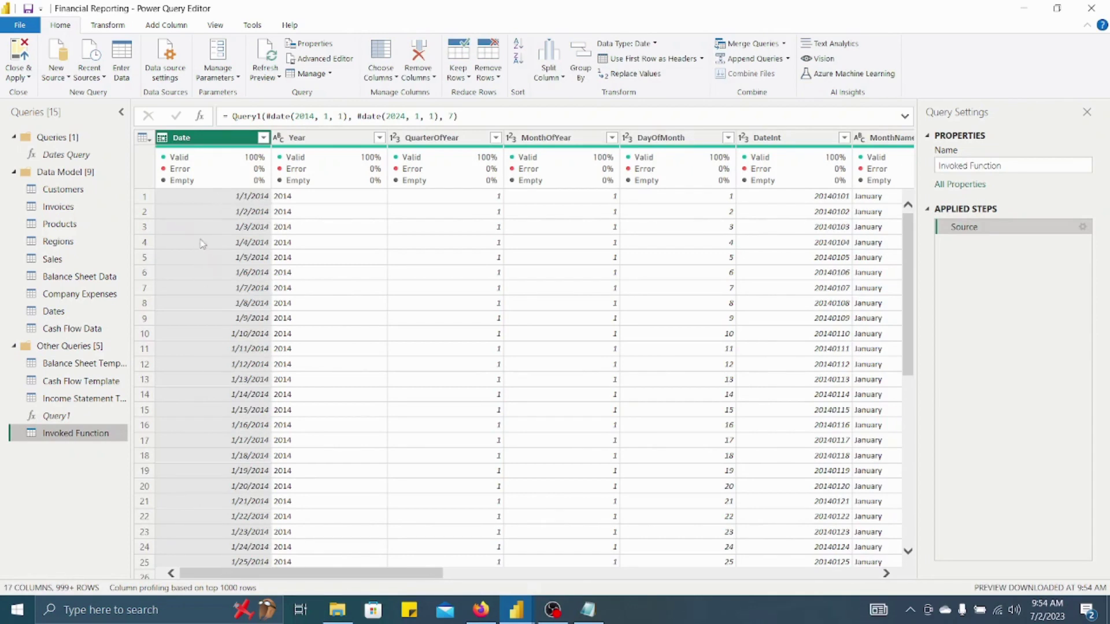
click(240, 198)
key(Down)
key(Down)
key(Down)
key(Down)
key(Down)
key(Down)
key(Down)
key(Down)
key(Down)
key(Down)
key(Down)
key(Down)
key(Down)
key(Down)
key(Down)
key(Down)
key(Down)
key(Down)
key(Down)
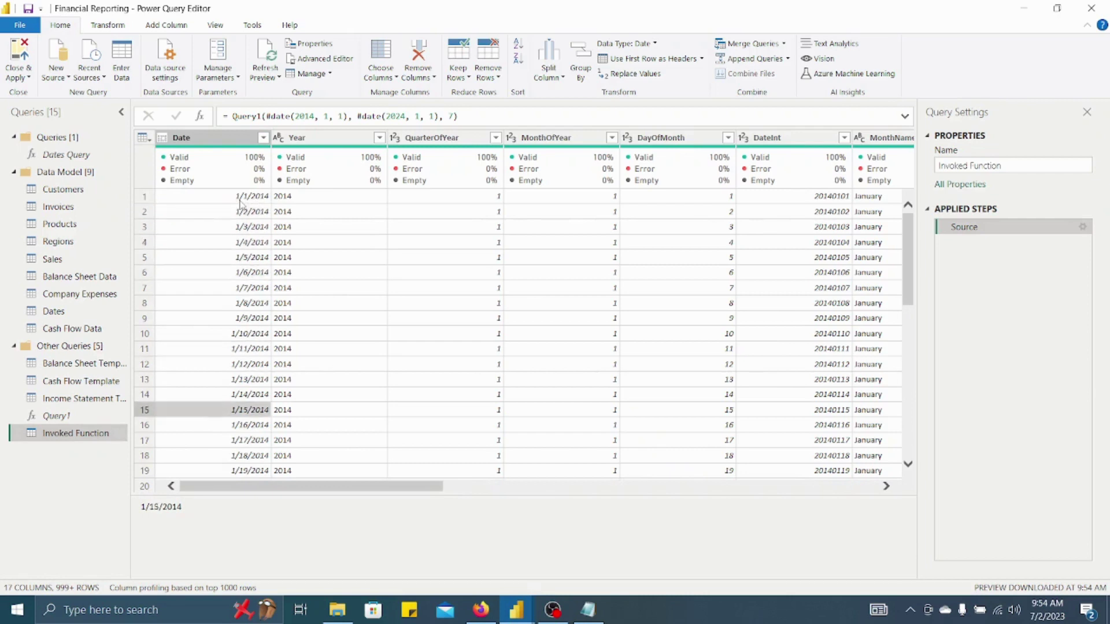
key(Up)
key(Up)
key(Up)
key(Up)
key(Up)
key(Up)
key(Up)
key(Up)
key(Up)
key(Up)
key(Up)
key(Up)
key(Up)
key(Up)
key(Up)
key(Up)
key(Up)
key(Up)
key(Up)
key(Up)
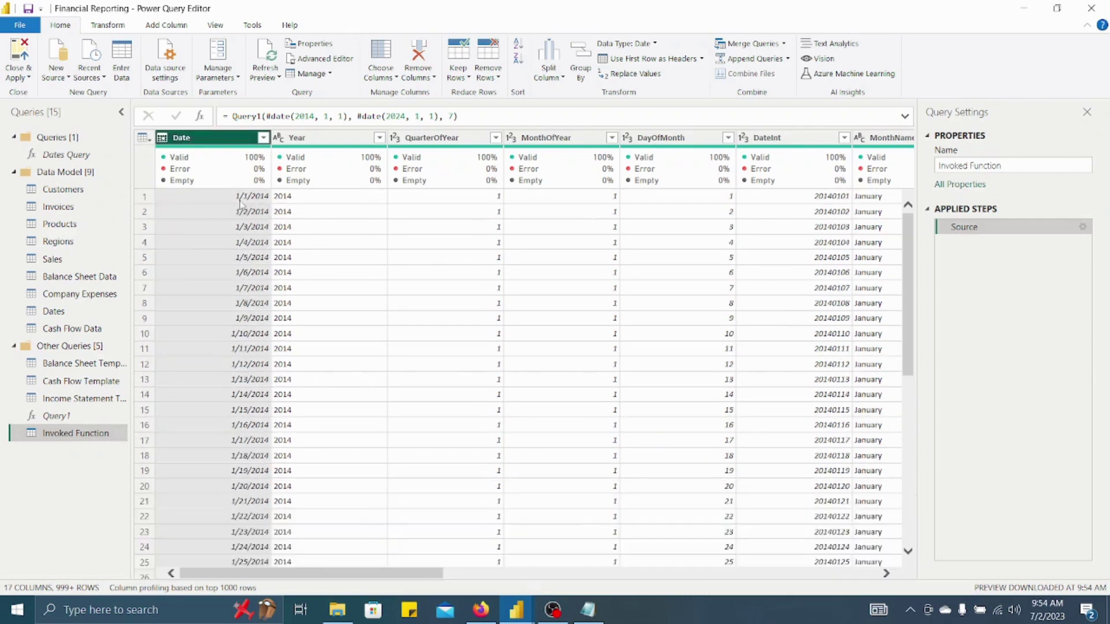
click(312, 139)
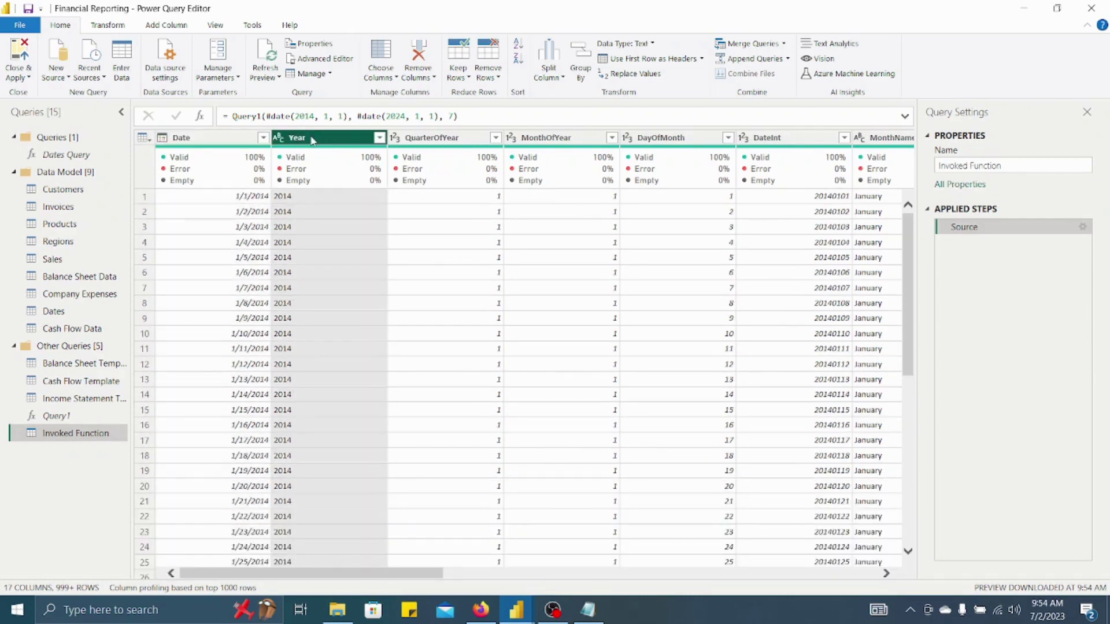
key(Right)
key(Right)
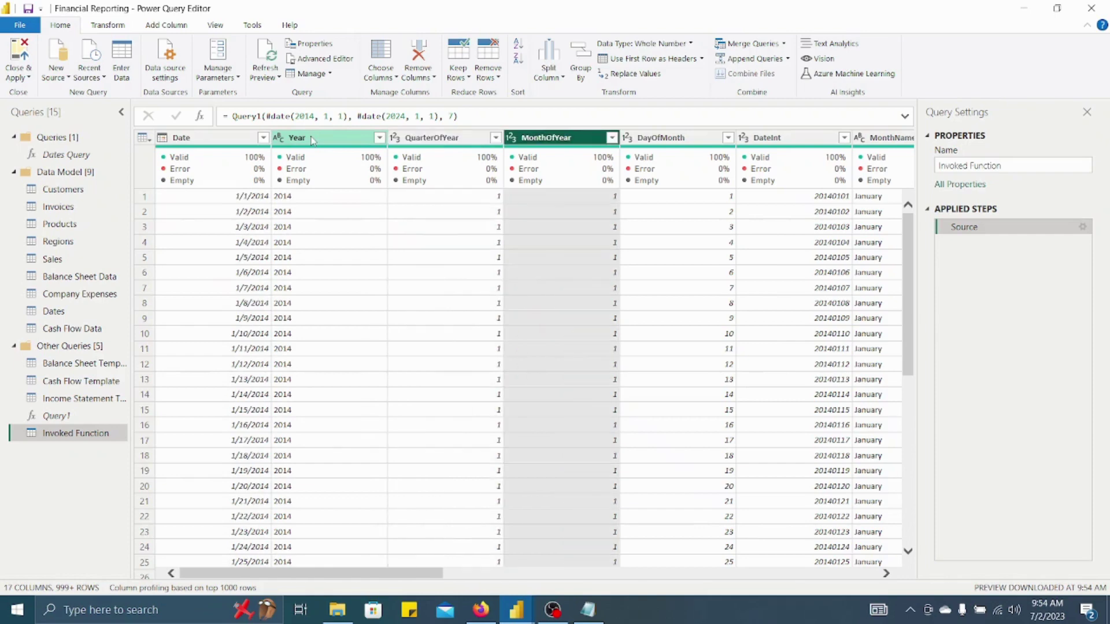
key(Right)
key(Right)
key(Right)
key(Right)
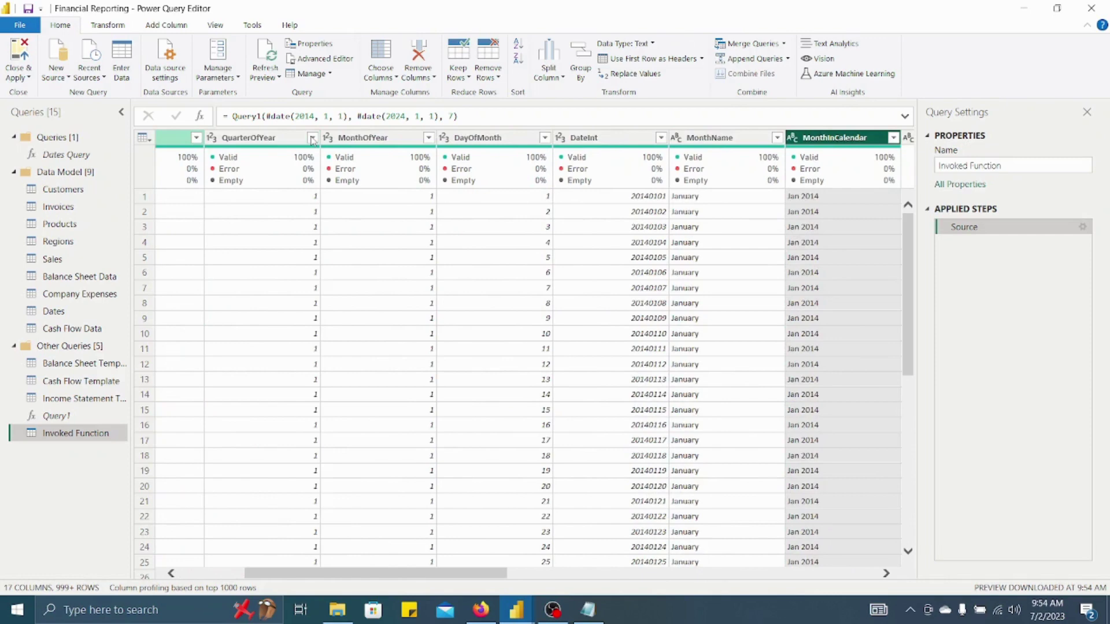
key(Right)
key(Right)
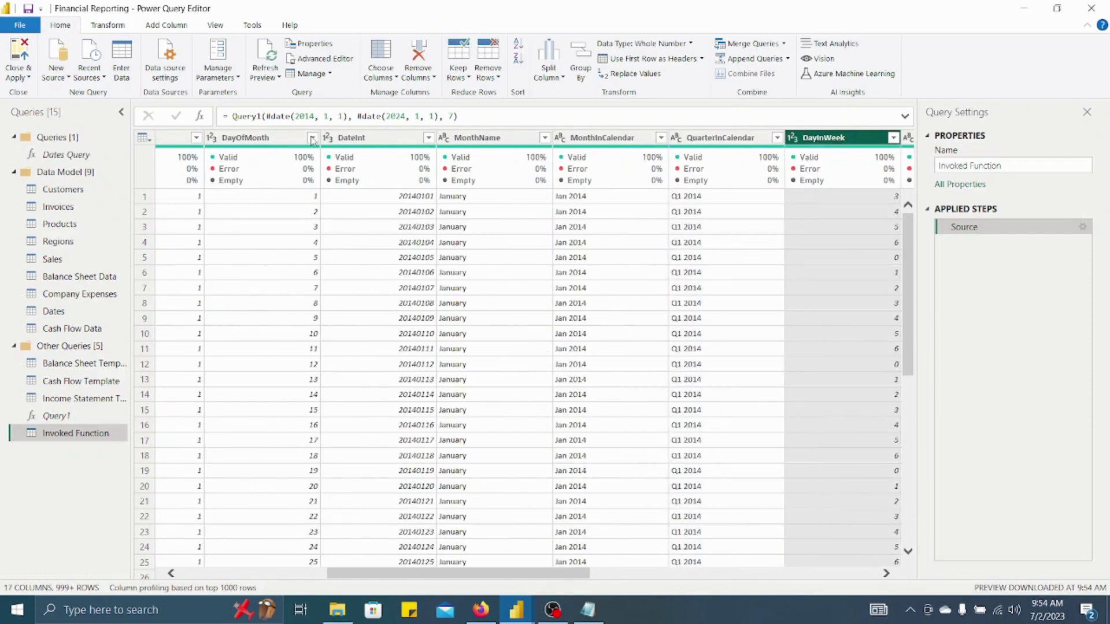
key(Right)
key(Right)
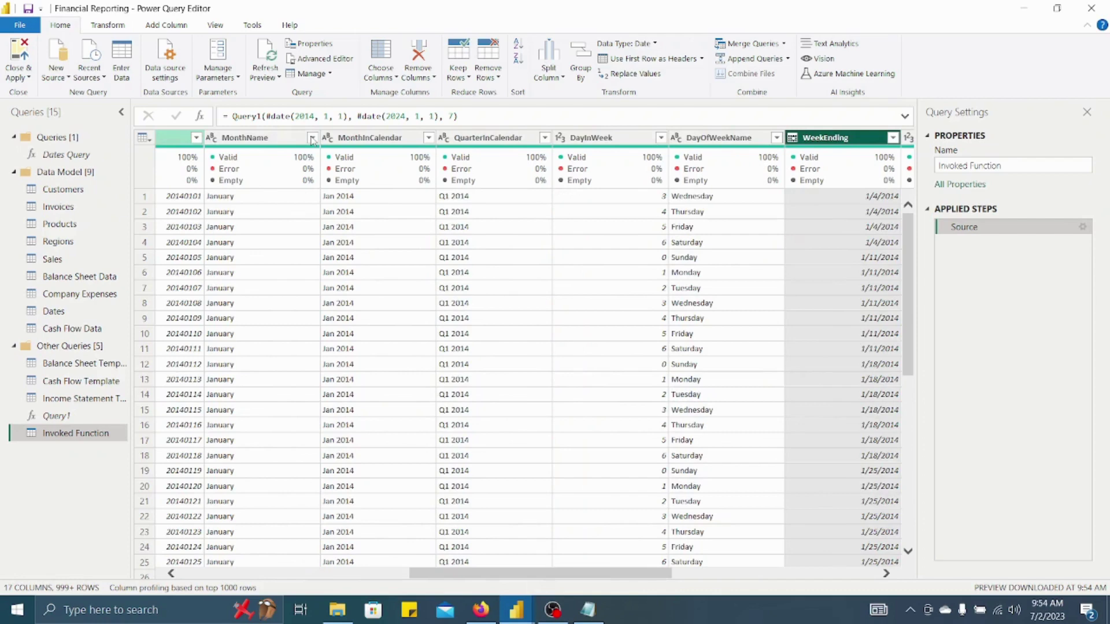
key(Right)
key(Right)
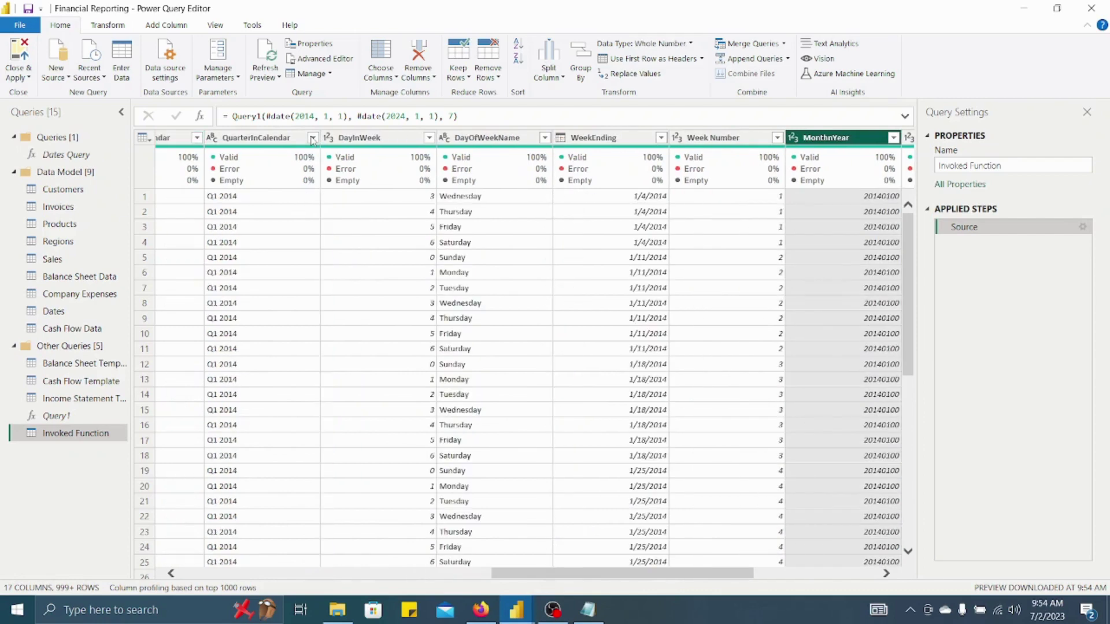
key(Right)
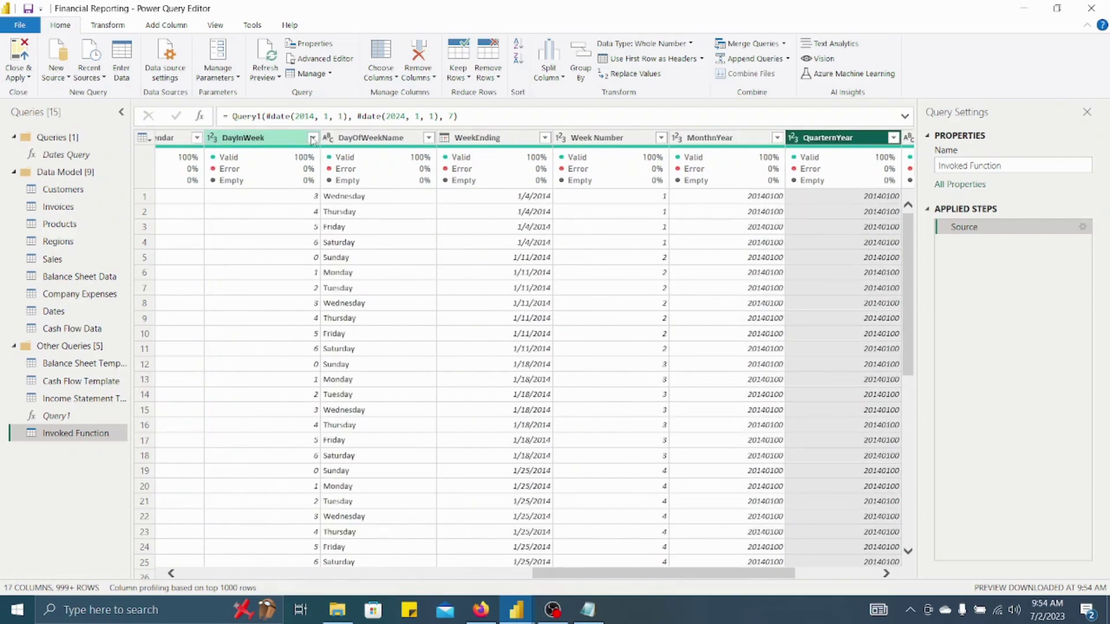
key(Right)
key(Right)
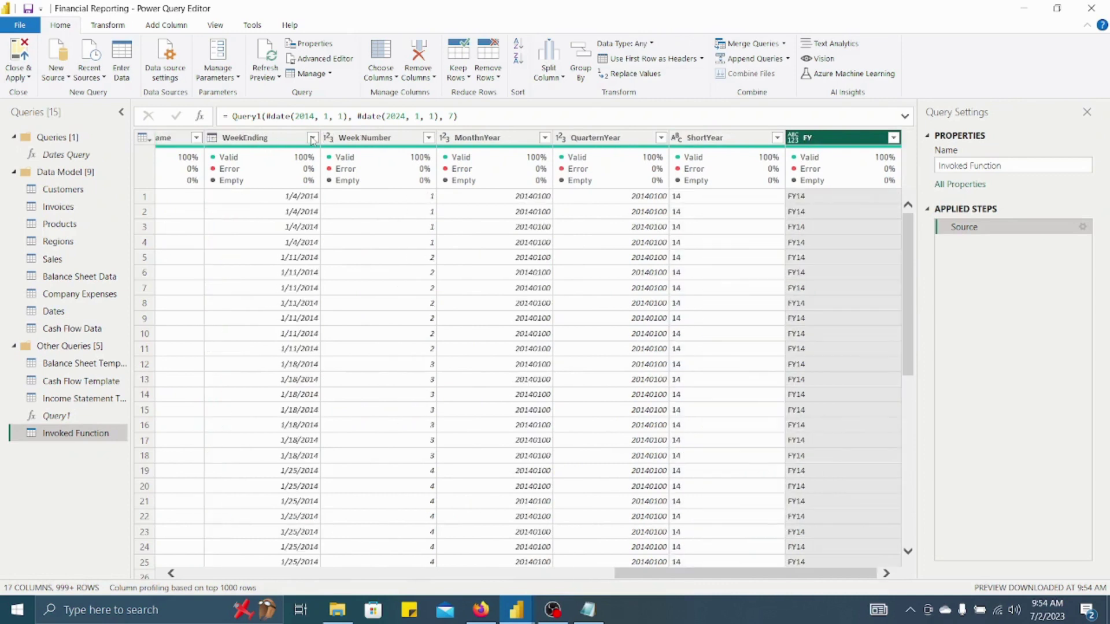